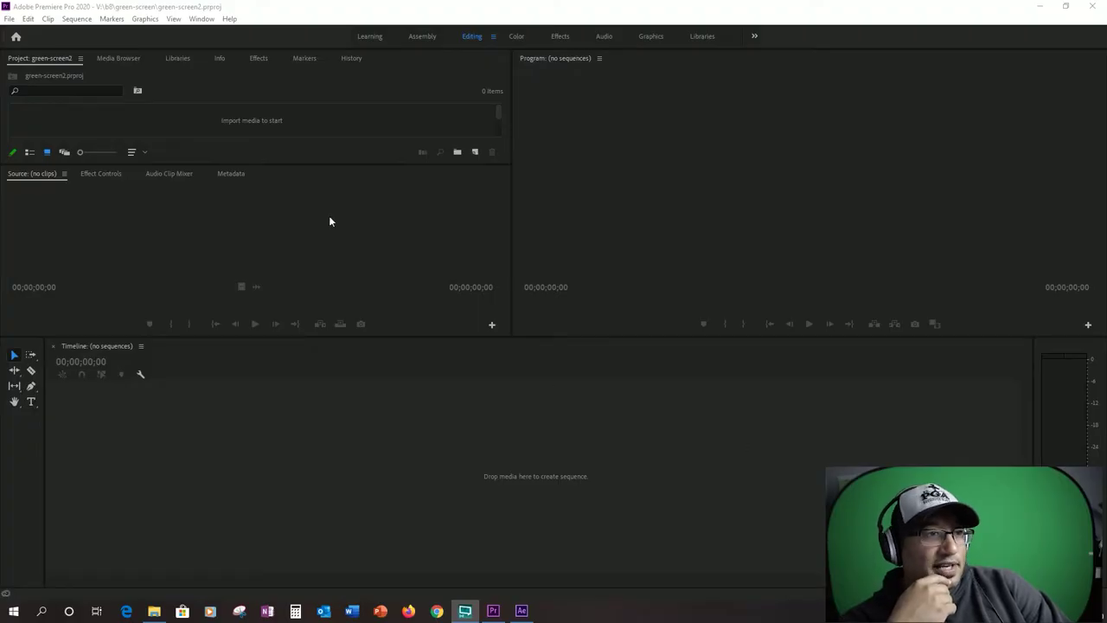
Step: Import the green-screen clip MVI_1902.MP4 into the Premiere project
{"action": "double_click", "coordinate": [282, 128]}
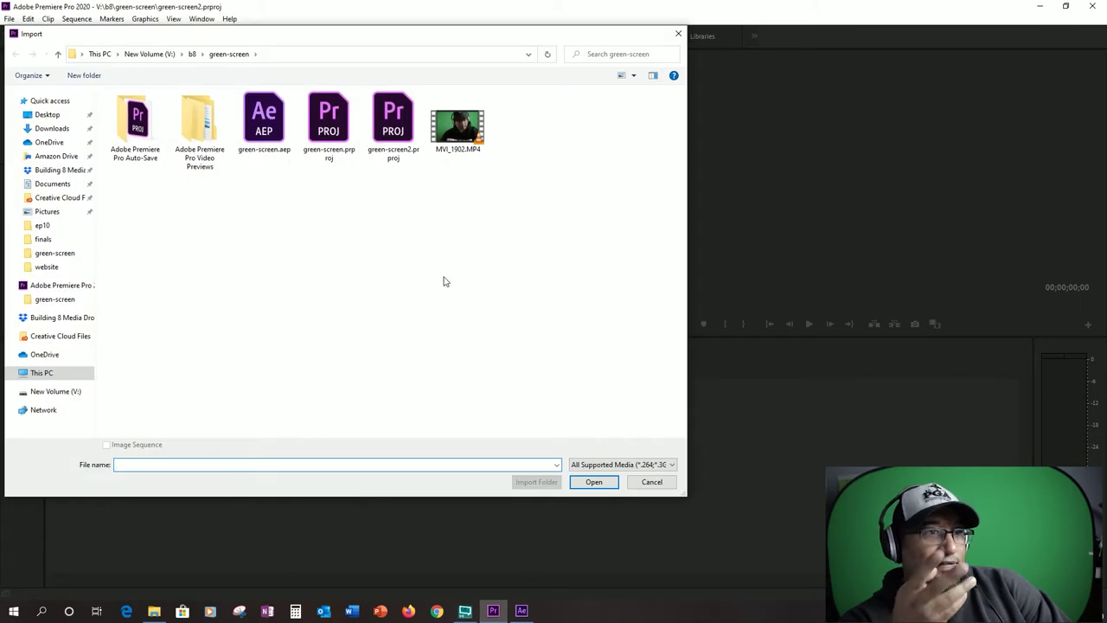
{"action": "left_click", "coordinate": [457, 125]}
{"action": "left_click", "coordinate": [594, 485]}
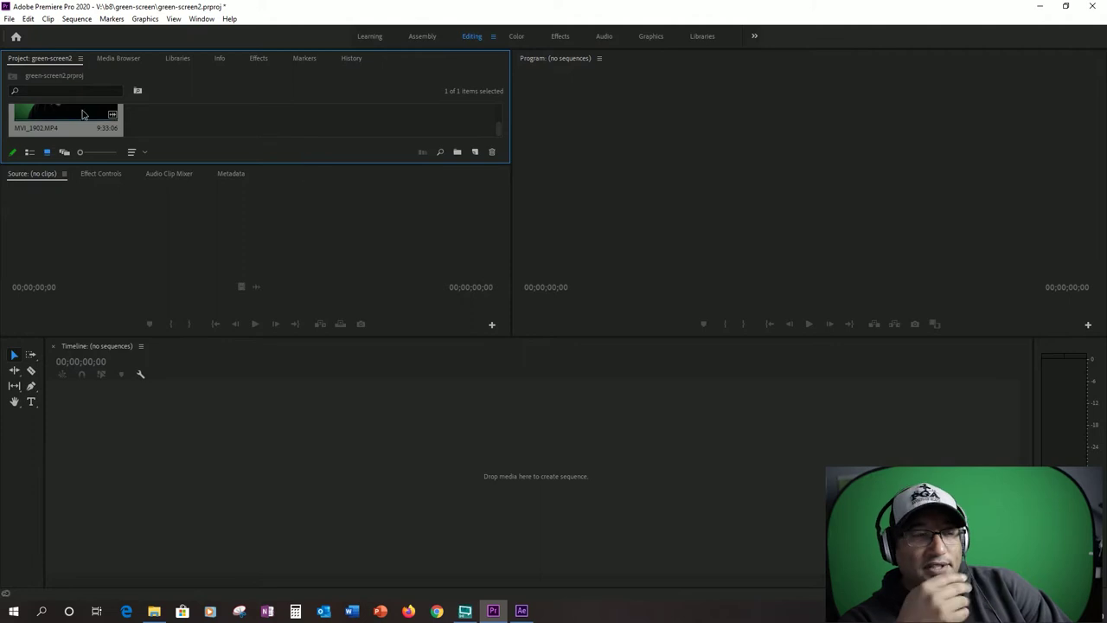
Step: Create sequence MVI_1902 from the clip and move the playhead to about 00:02:39:06
{"action": "left_click_drag", "start_coordinate": [82, 125], "coordinate": [473, 153]}
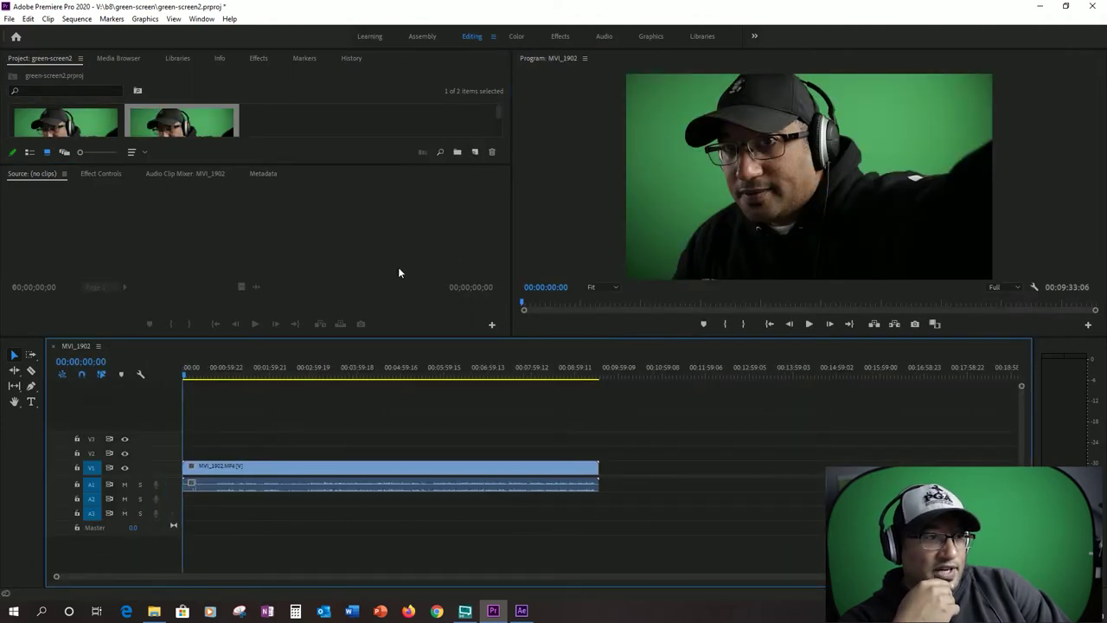
{"action": "left_click_drag", "start_coordinate": [245, 374], "coordinate": [298, 372]}
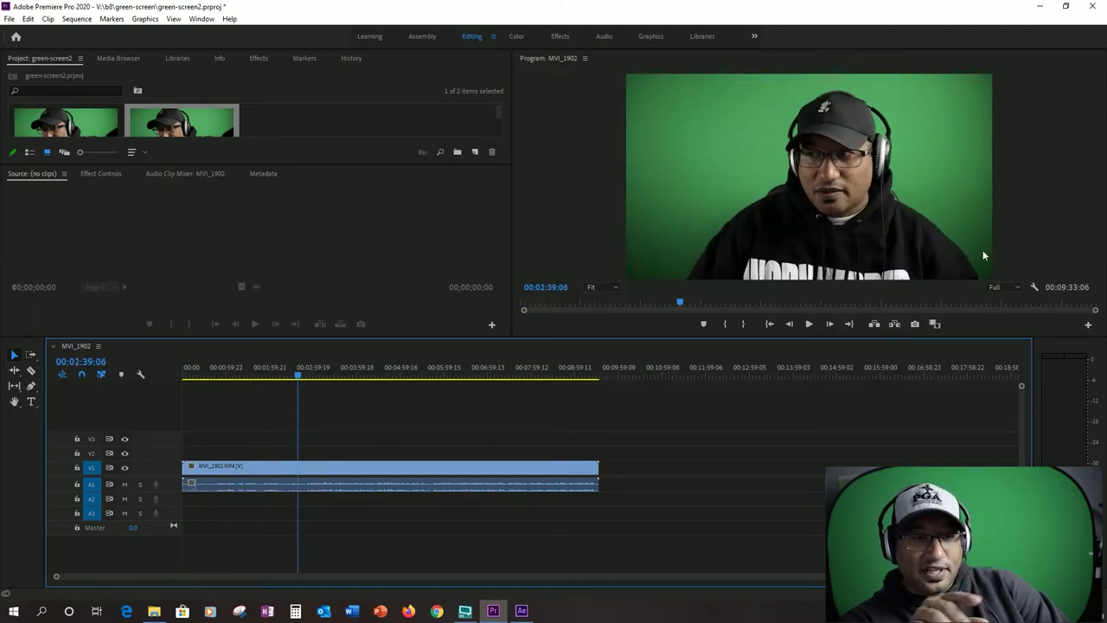
{"action": "right_click", "coordinate": [359, 465]}
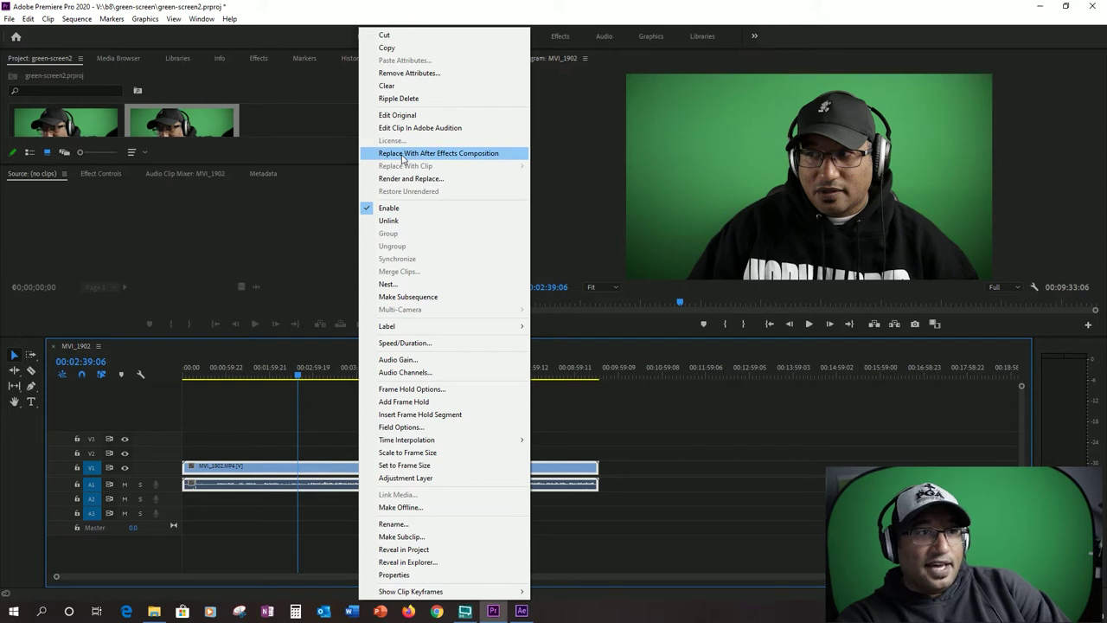
Step: Replace the clip with an After Effects composition saved as green-screen2.aep
{"action": "left_click", "coordinate": [402, 154]}
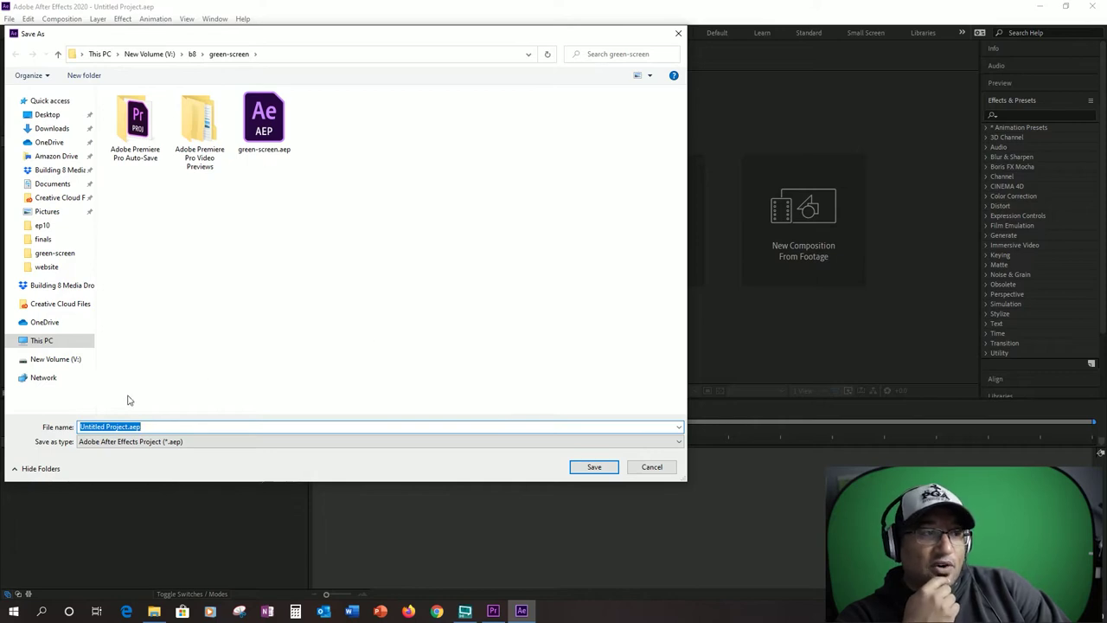
{"action": "left_click", "coordinate": [264, 121]}
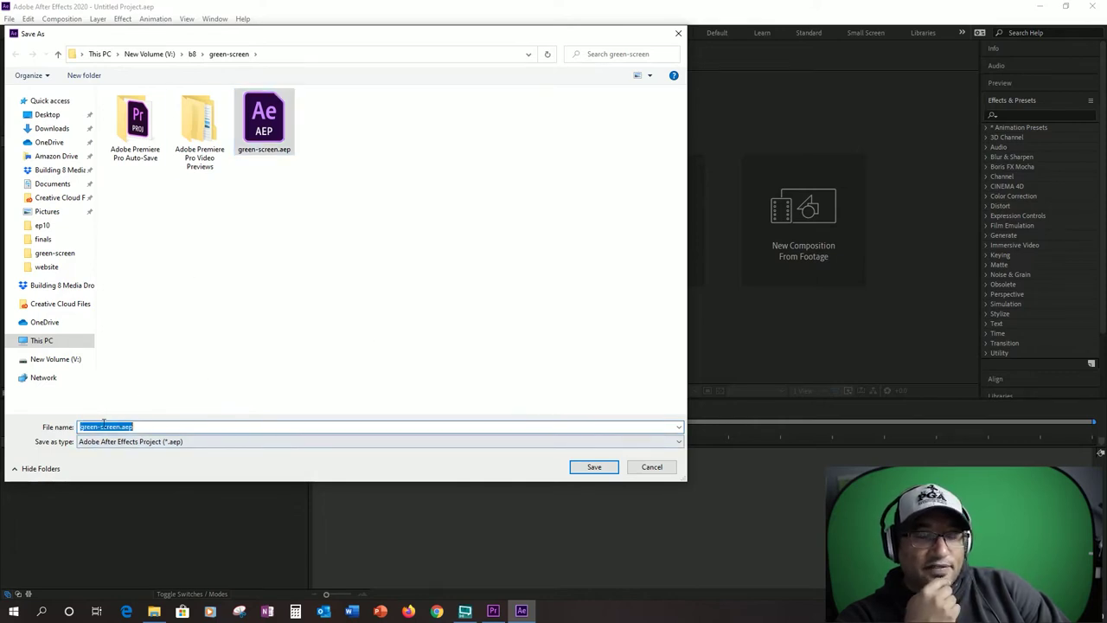
{"action": "left_click", "coordinate": [119, 426]}
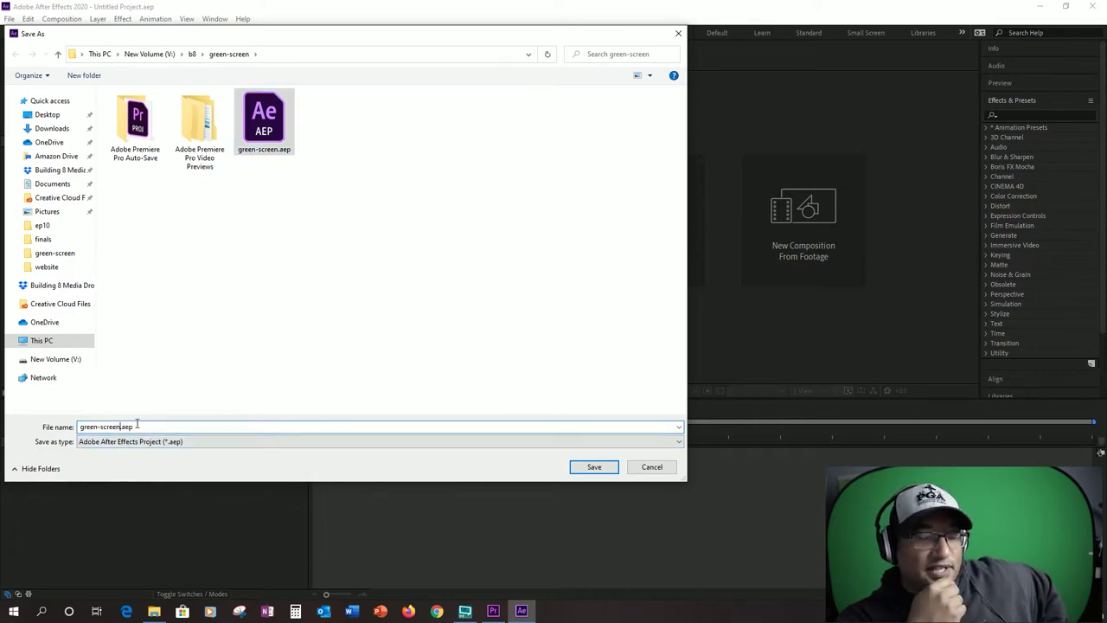
{"action": "type", "text": "2"}
{"action": "key", "text": "Return"}
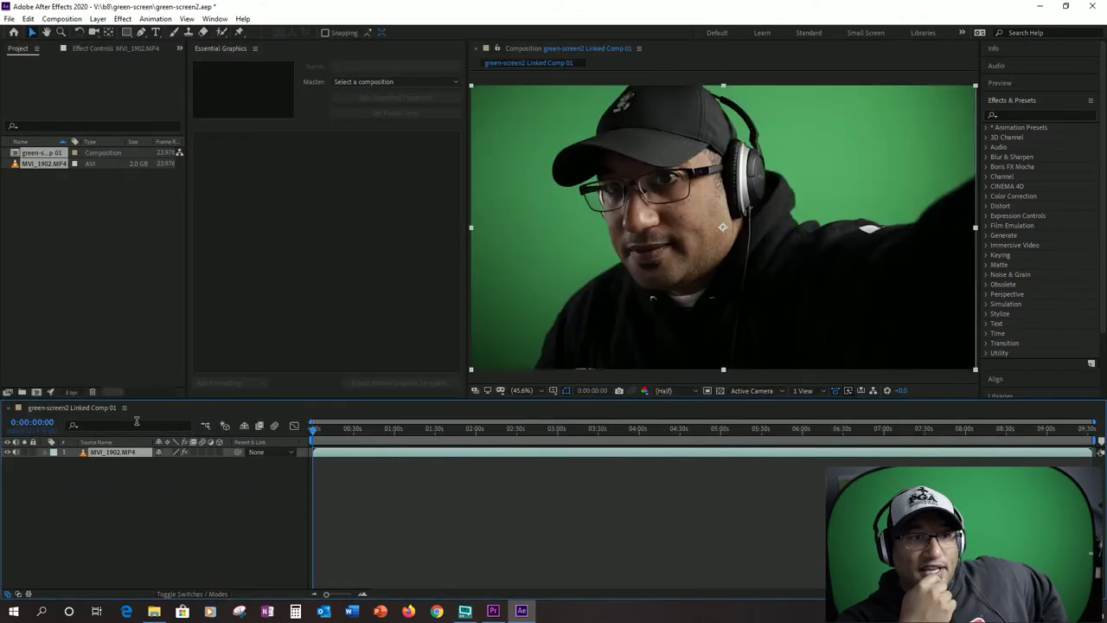
Step: Scrub the composition ahead to 0:03:01:11 and deselect the project items
{"action": "left_click", "coordinate": [402, 427]}
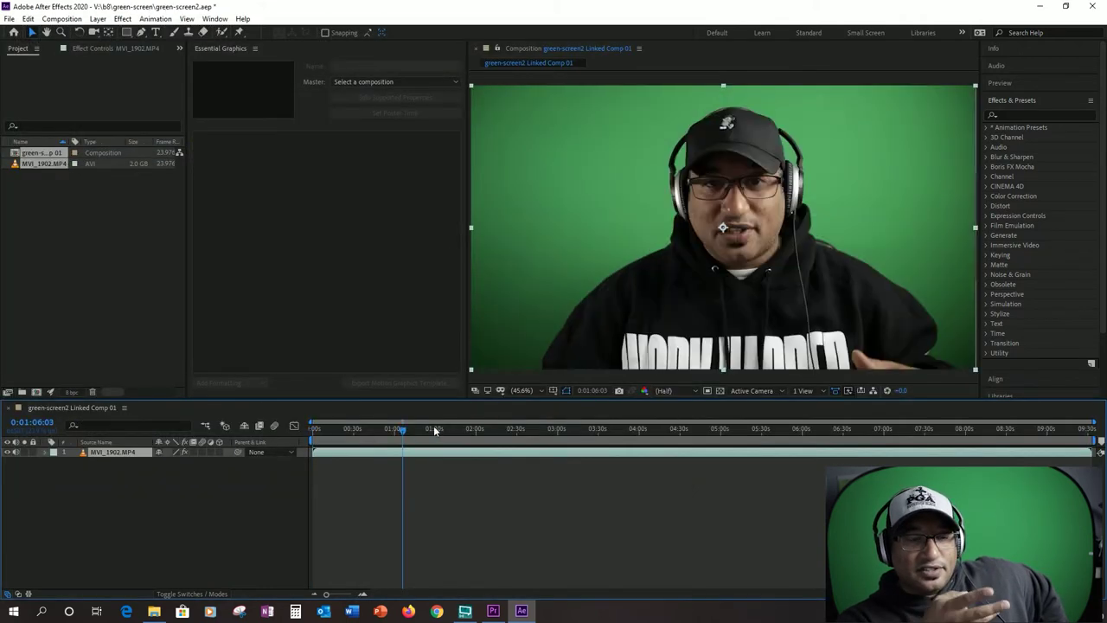
{"action": "left_click", "coordinate": [442, 427]}
{"action": "left_click", "coordinate": [494, 427]}
{"action": "left_click", "coordinate": [559, 429]}
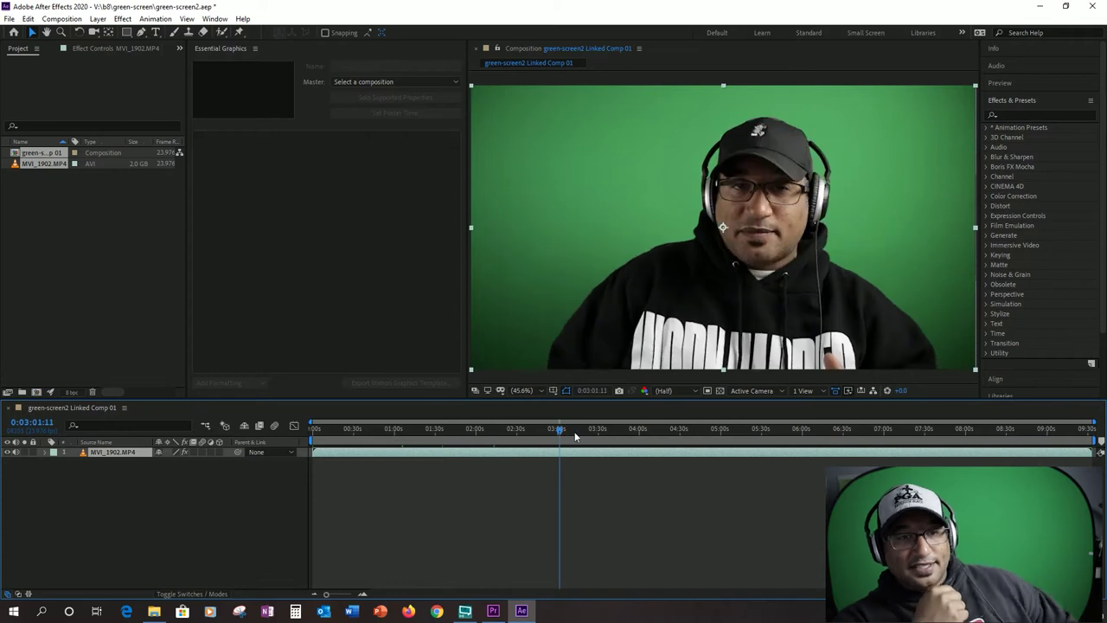
{"action": "left_click", "coordinate": [99, 240]}
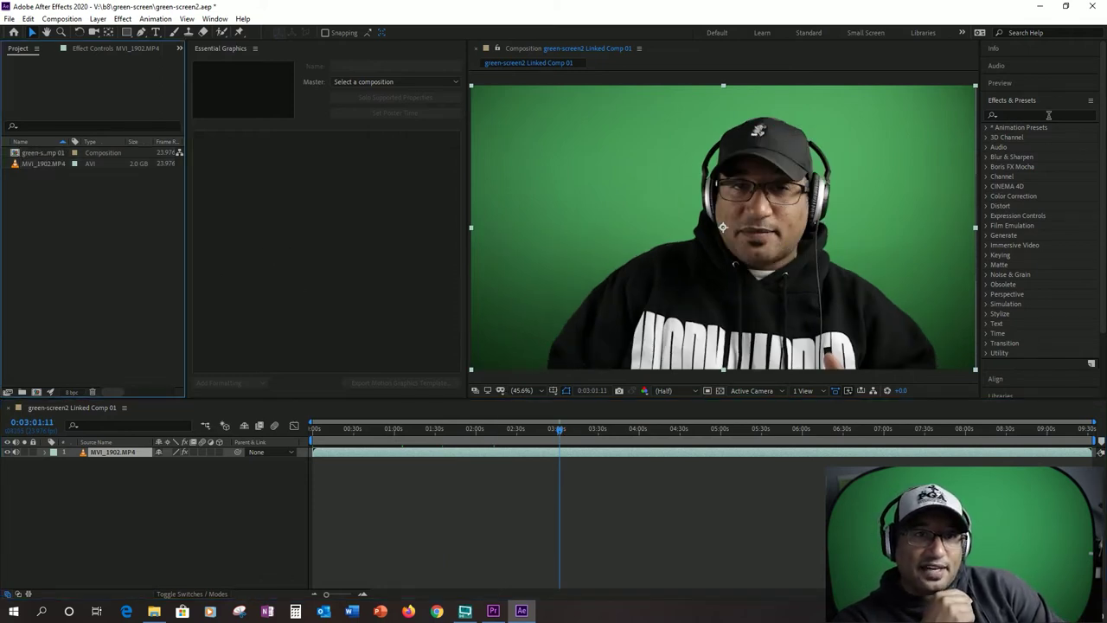
Step: Search Effects & Presets for "key" and apply Keylight (1.2) to the MVI_1902.MP4 layer
{"action": "left_click", "coordinate": [1048, 115]}
{"action": "type", "text": "key"}
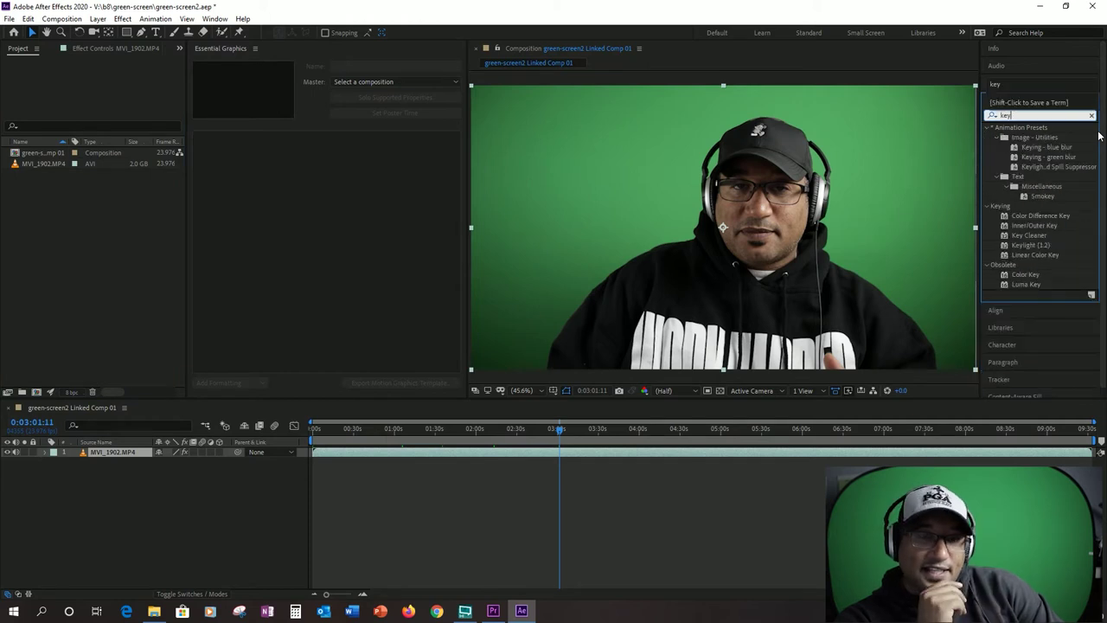
{"action": "left_click_drag", "start_coordinate": [1025, 243], "coordinate": [856, 226]}
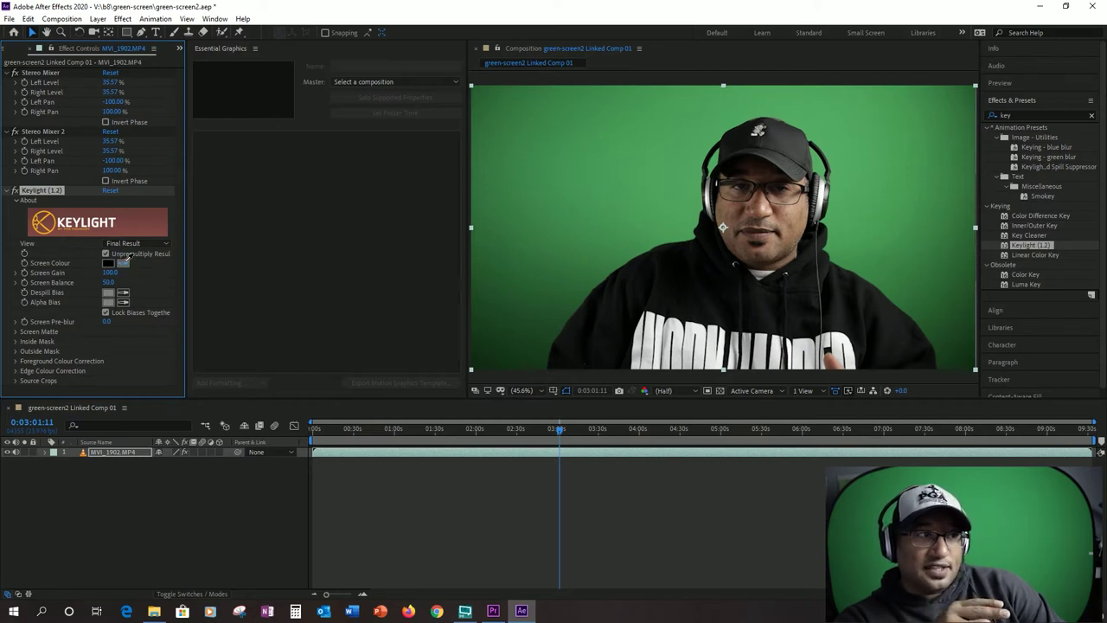
Step: Sample the green background as Keylight's Screen Colour
{"action": "left_click", "coordinate": [630, 181]}
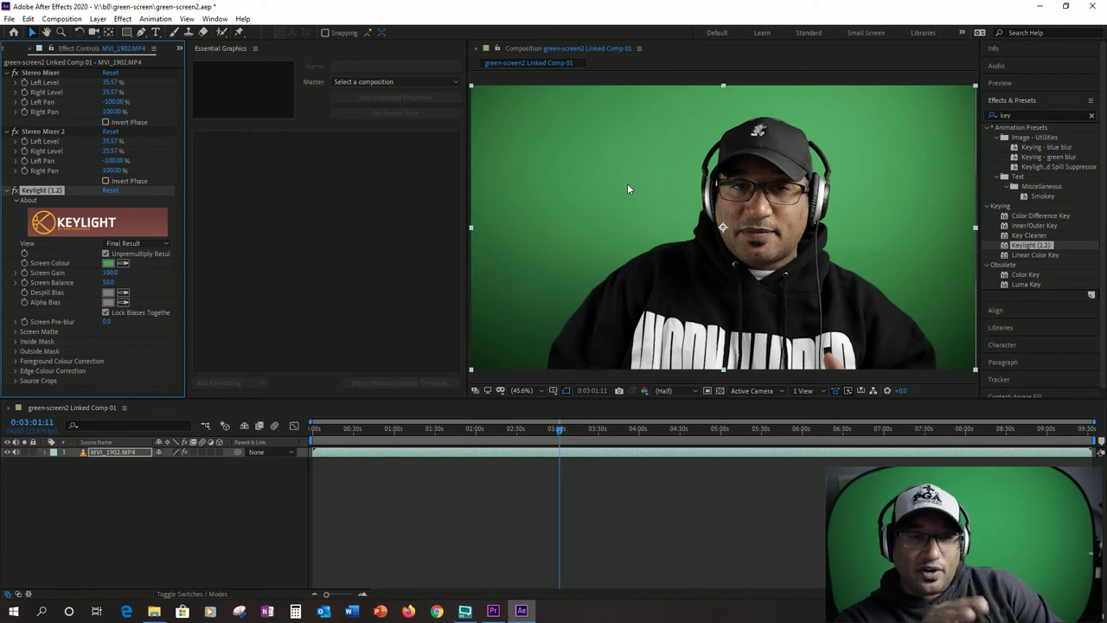
{"action": "left_click", "coordinate": [123, 263]}
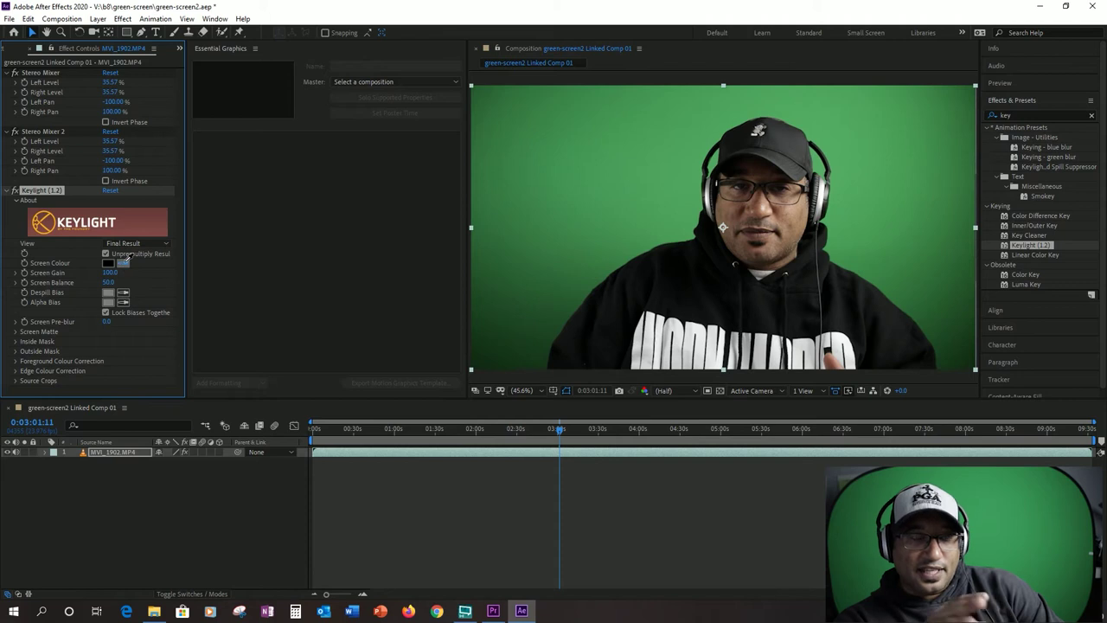
{"action": "left_click", "coordinate": [629, 182]}
Step: Set Keylight's View to Screen Matte
{"action": "left_click", "coordinate": [128, 244]}
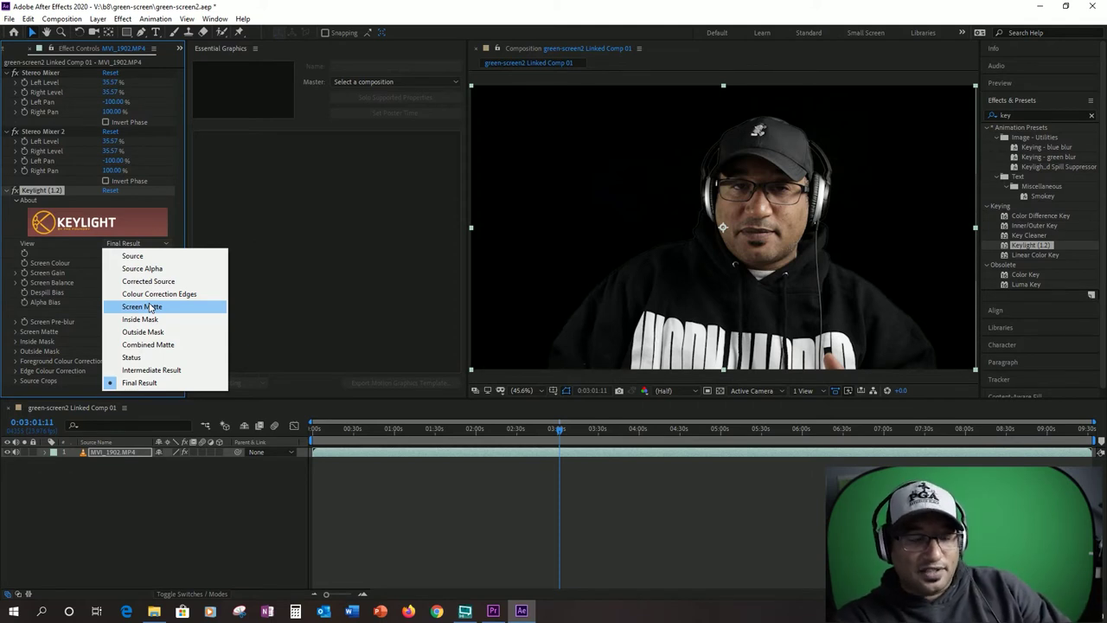
{"action": "left_click", "coordinate": [150, 307]}
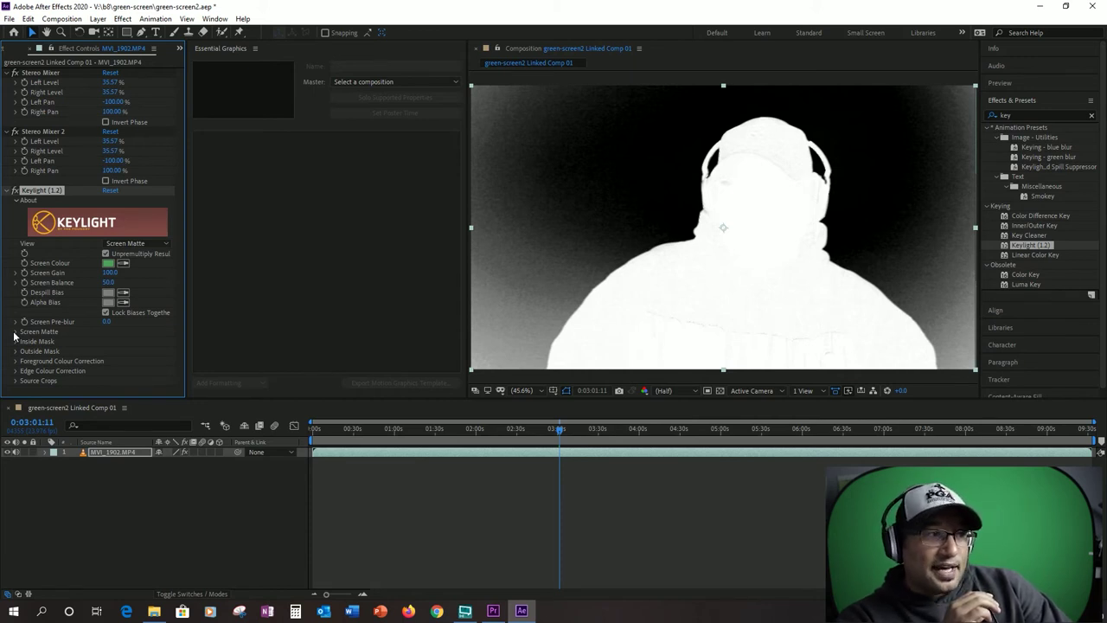
Step: In Keylight's Screen Matte settings, raise Clip Black to 75.0 and set Clip White to 86.0
{"action": "left_click", "coordinate": [14, 332]}
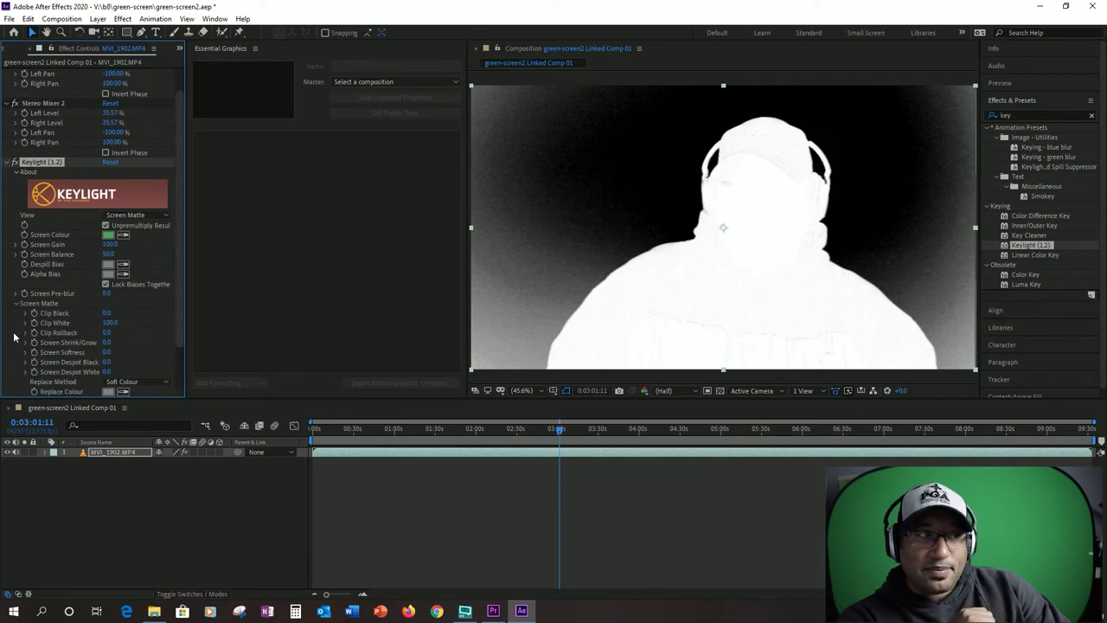
{"action": "left_click_drag", "start_coordinate": [105, 314], "coordinate": [141, 313]}
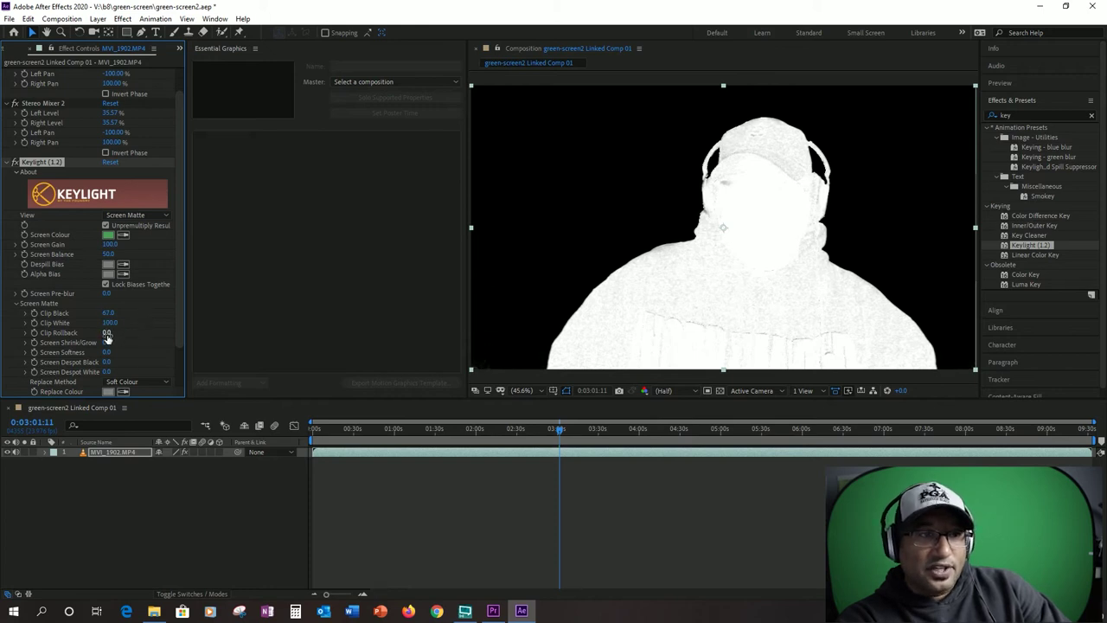
{"action": "left_click_drag", "start_coordinate": [107, 324], "coordinate": [98, 323]}
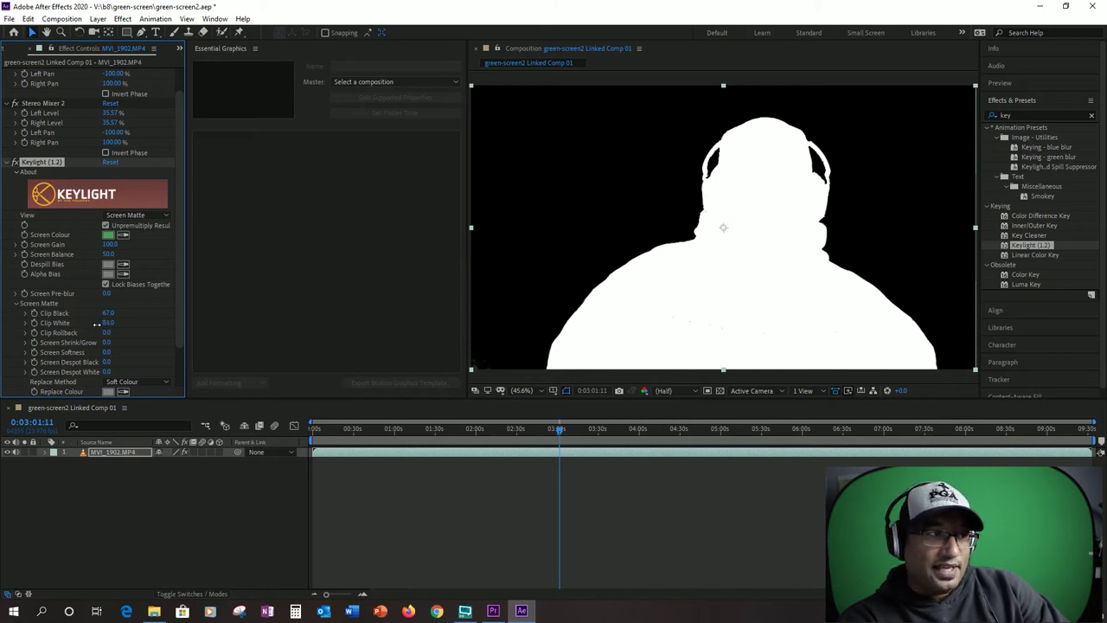
{"action": "left_click_drag", "start_coordinate": [99, 323], "coordinate": [102, 322]}
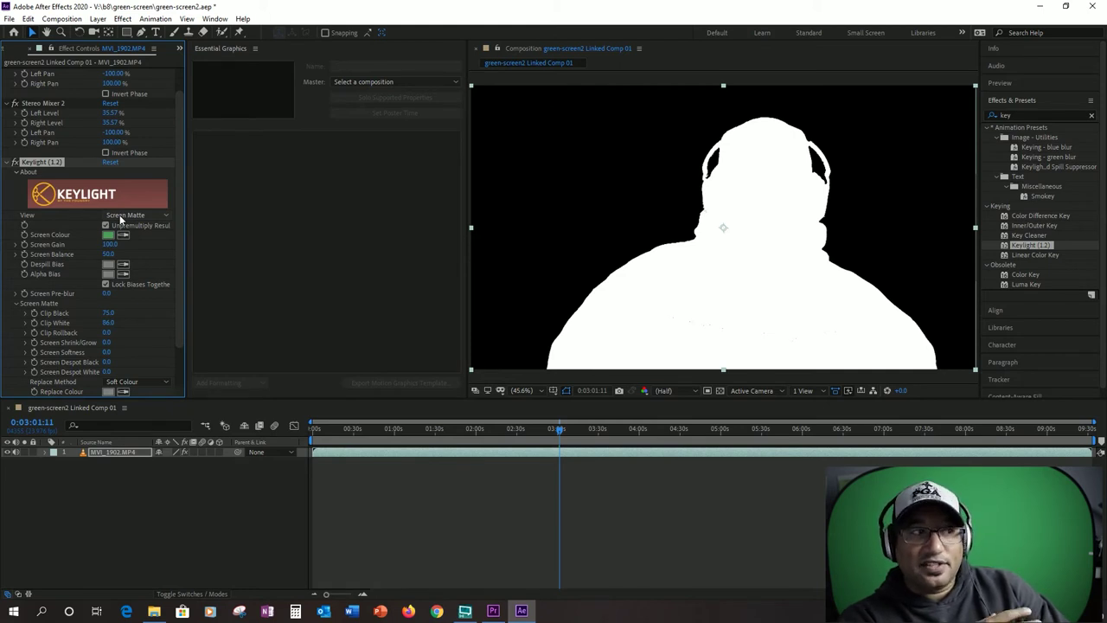
Step: Switch Keylight's View to Final Result and check the key at several frames, ending near 2:36
{"action": "left_click", "coordinate": [121, 216]}
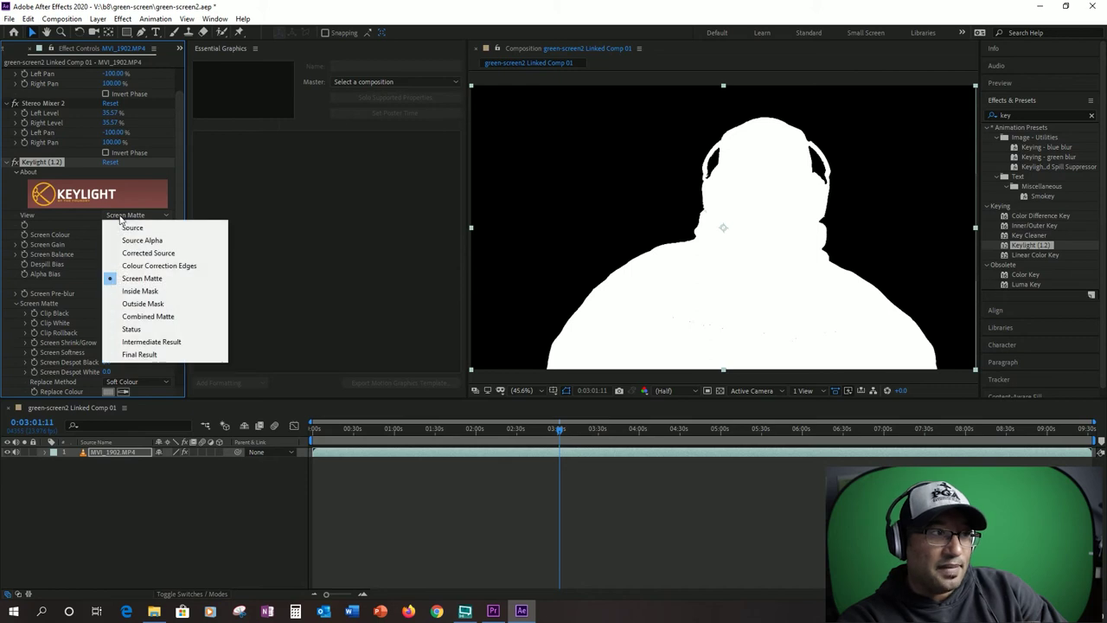
{"action": "left_click", "coordinate": [147, 353]}
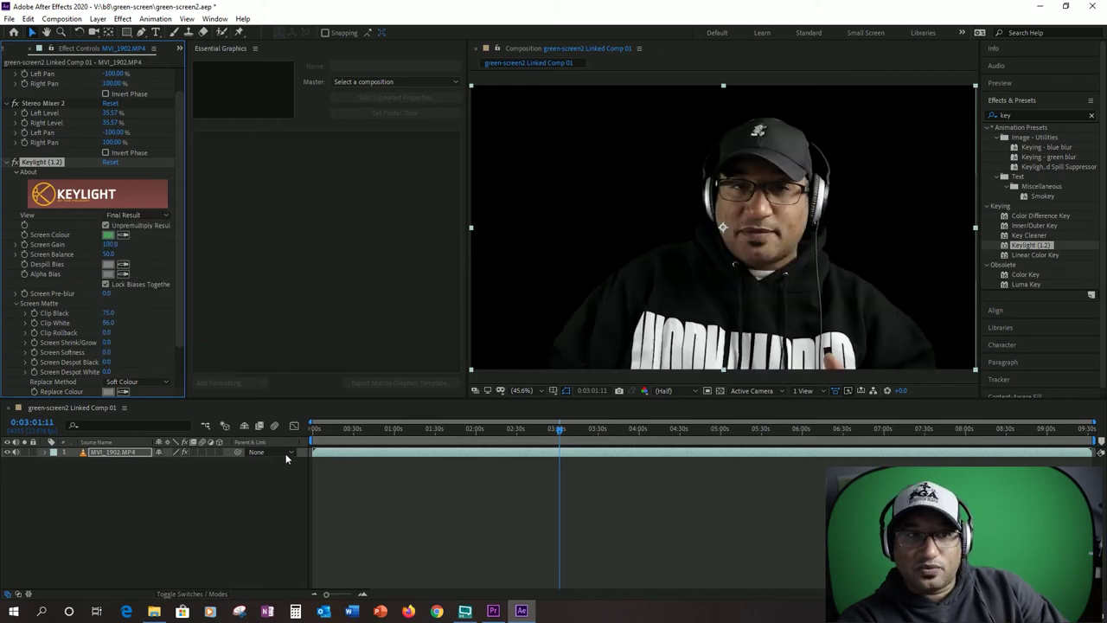
{"action": "left_click", "coordinate": [522, 429]}
{"action": "left_click", "coordinate": [586, 429]}
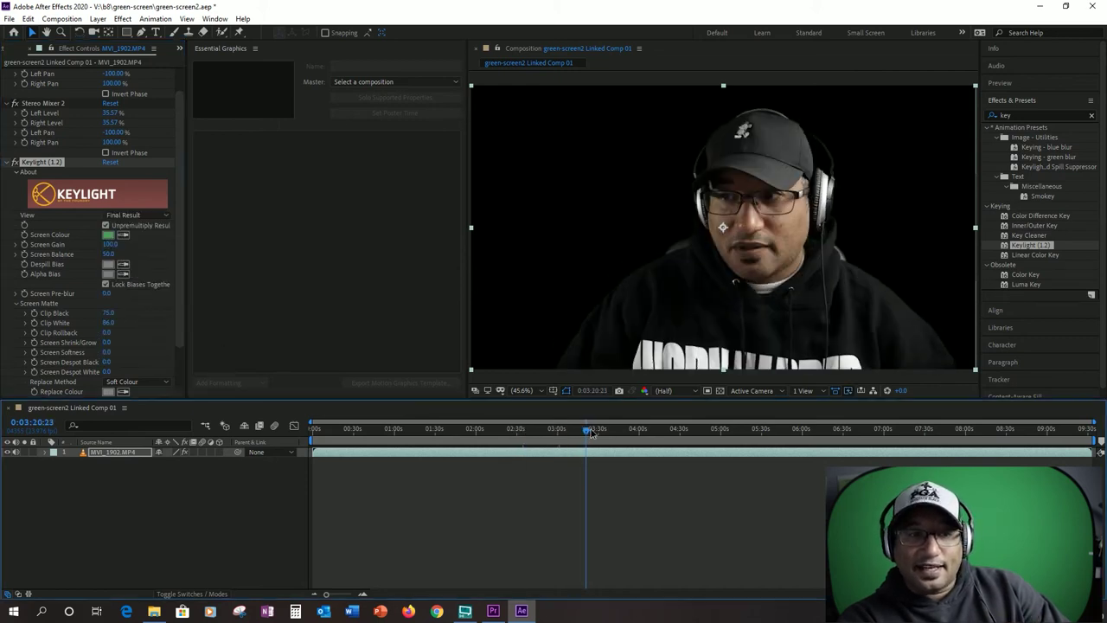
{"action": "left_click", "coordinate": [601, 429]}
{"action": "left_click", "coordinate": [710, 429]}
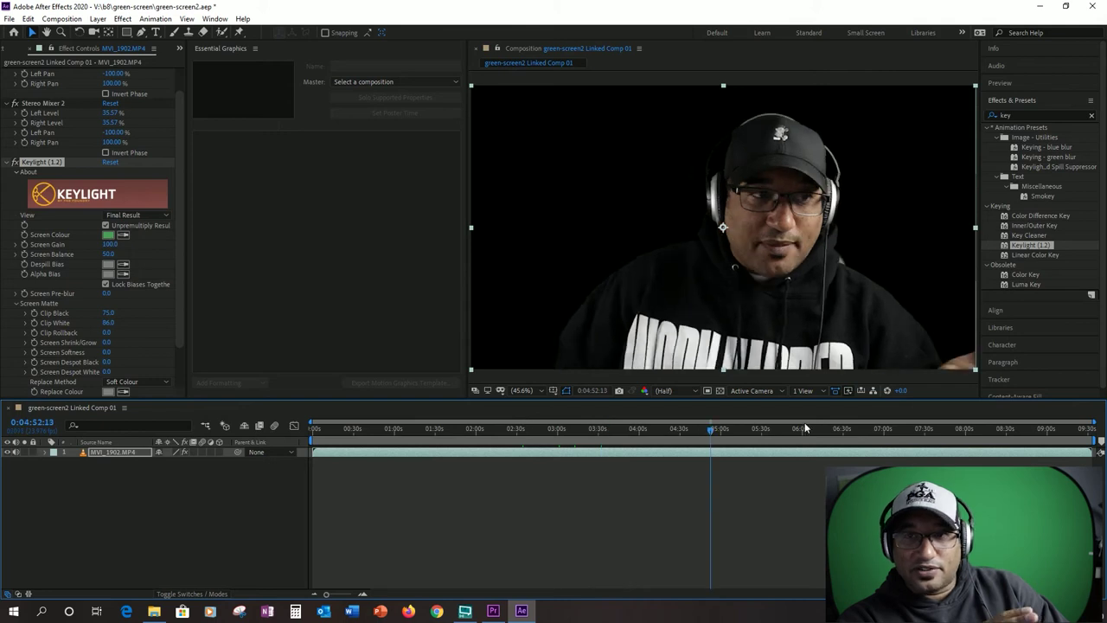
{"action": "left_click", "coordinate": [832, 427]}
{"action": "left_click", "coordinate": [873, 428]}
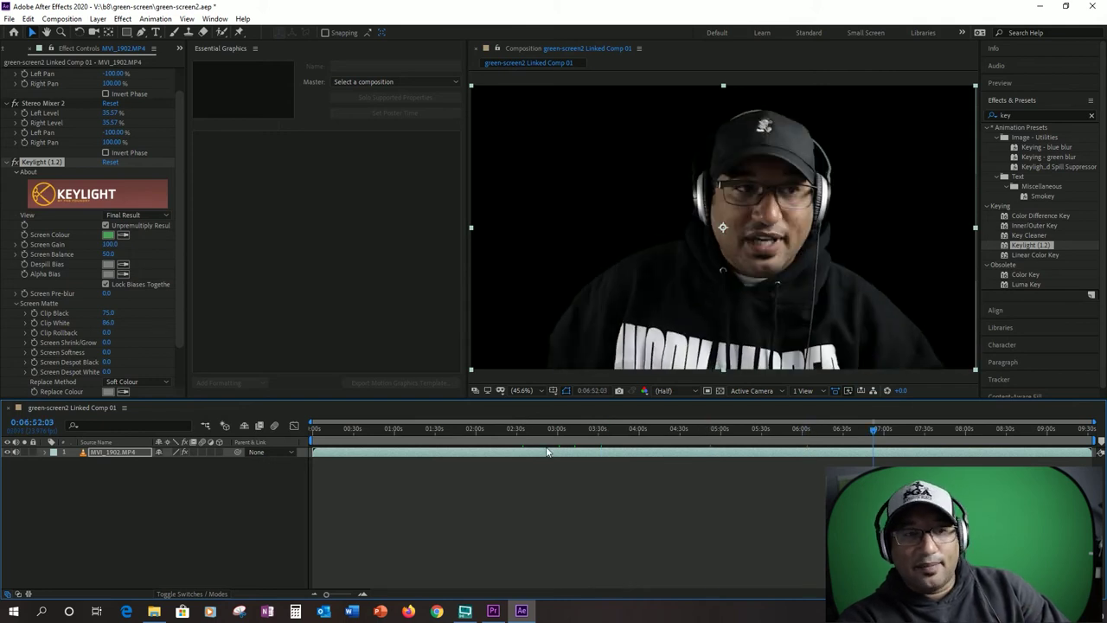
{"action": "left_click", "coordinate": [525, 428]}
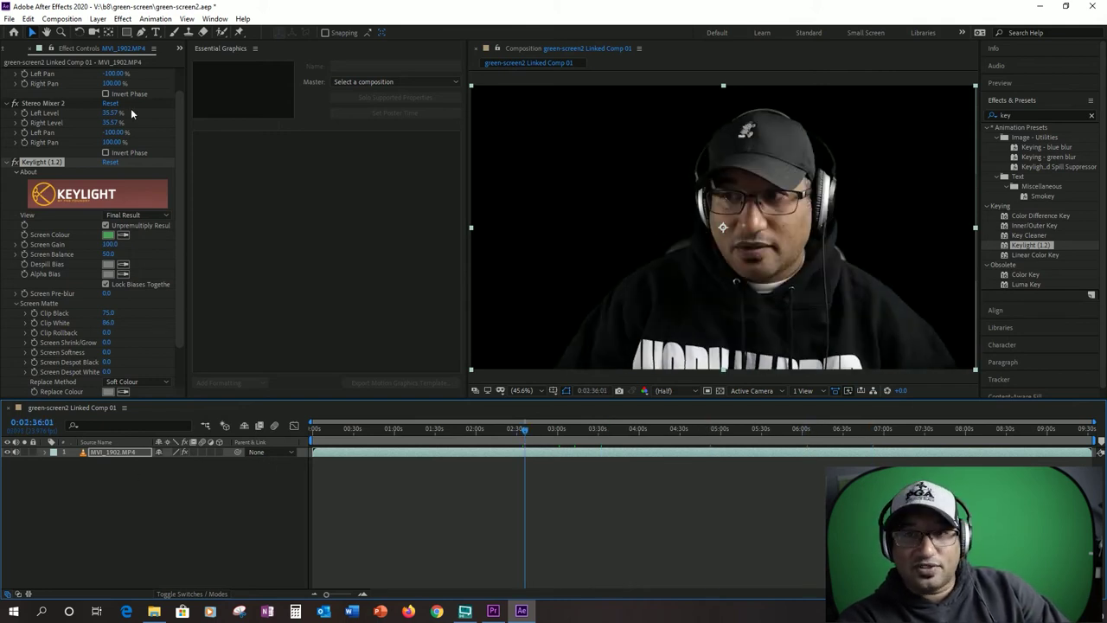
Step: Import castle photo IMG_5886.jpg and place it below the MVI_1902.MP4 layer, then go to about 2:06
{"action": "left_click", "coordinate": [177, 49]}
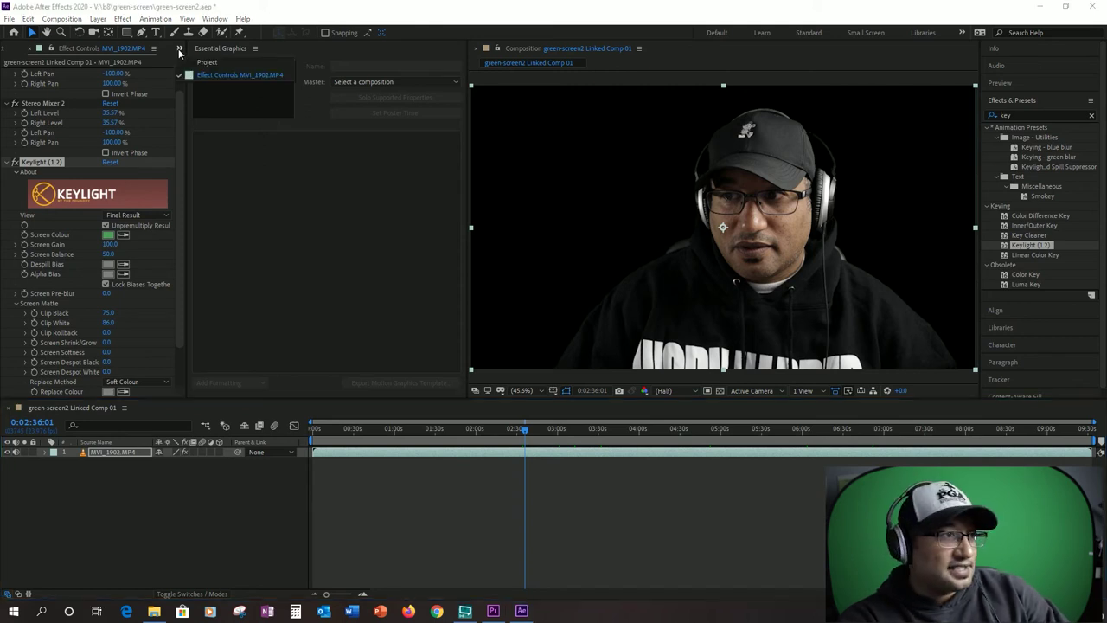
{"action": "left_click", "coordinate": [226, 64]}
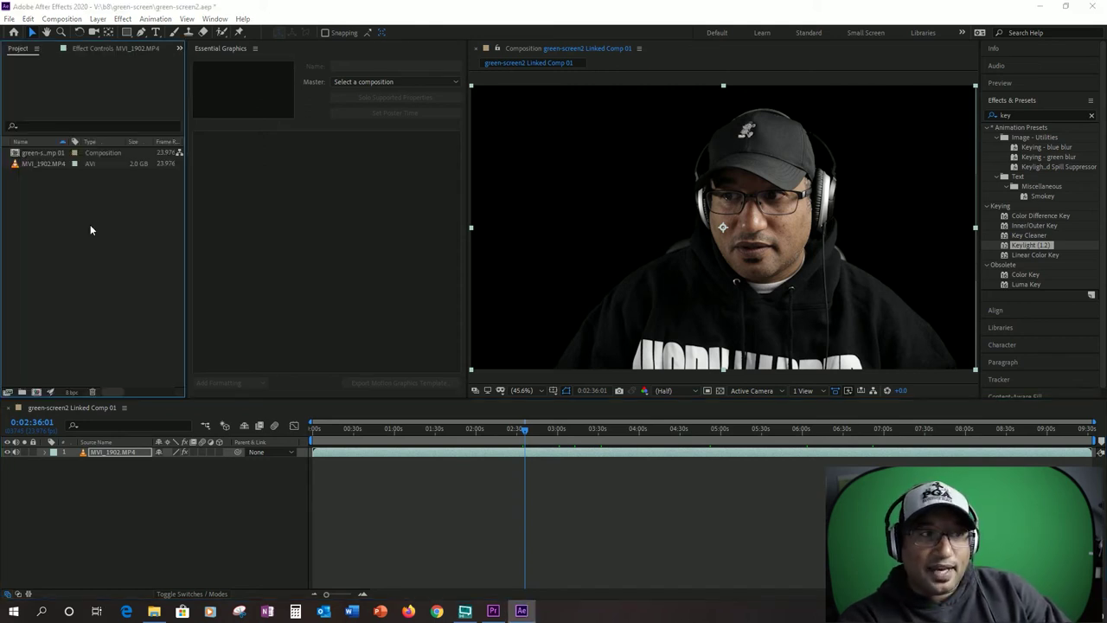
{"action": "double_click", "coordinate": [90, 228]}
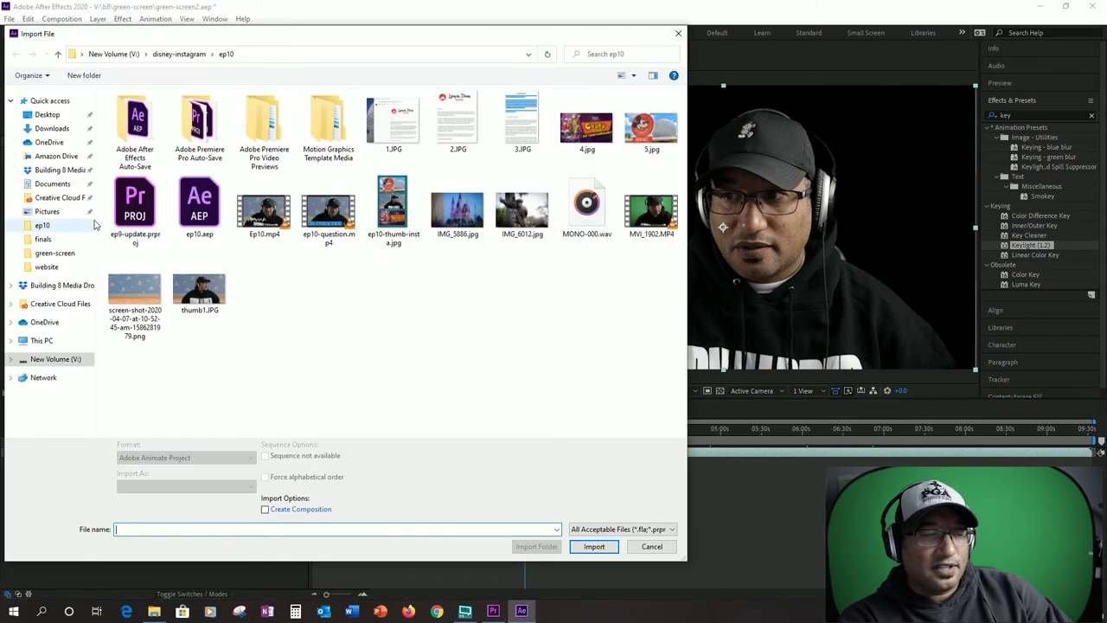
{"action": "left_click", "coordinate": [457, 210]}
{"action": "left_click", "coordinate": [595, 547]}
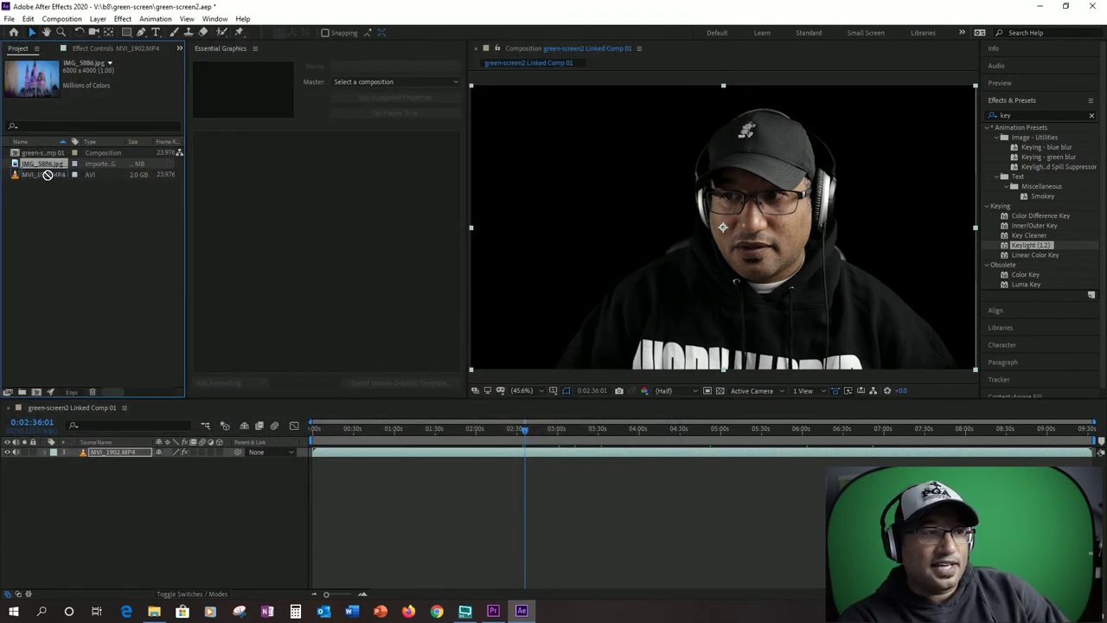
{"action": "left_click_drag", "start_coordinate": [50, 171], "coordinate": [95, 467]}
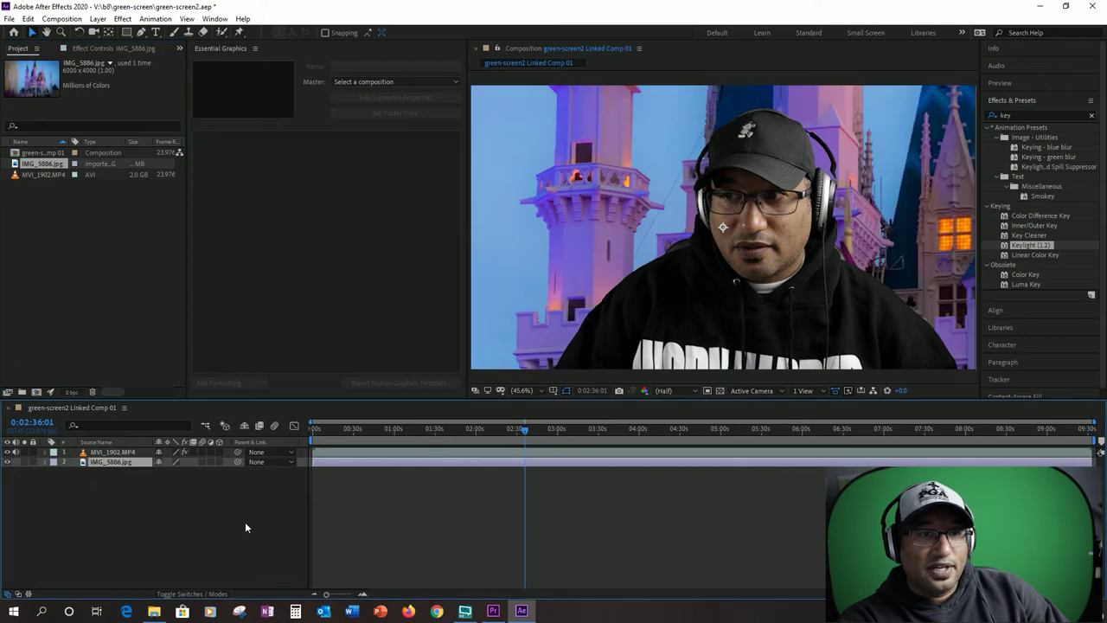
{"action": "left_click", "coordinate": [485, 439]}
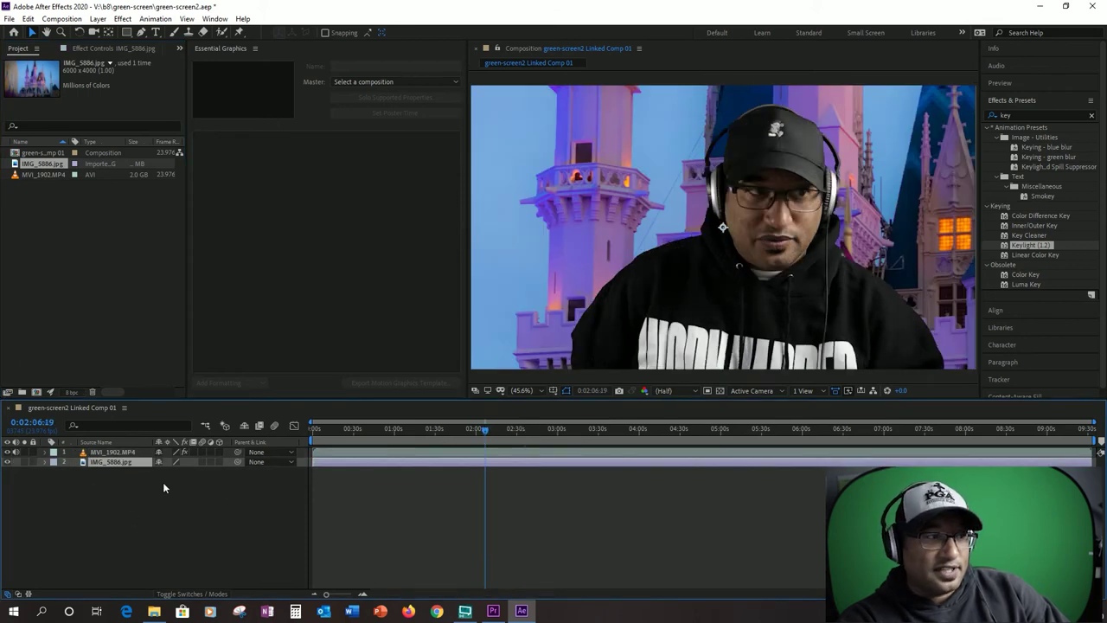
Step: Scale the IMG_5886.jpg layer down to 35% in its Transform properties
{"action": "left_click", "coordinate": [45, 461]}
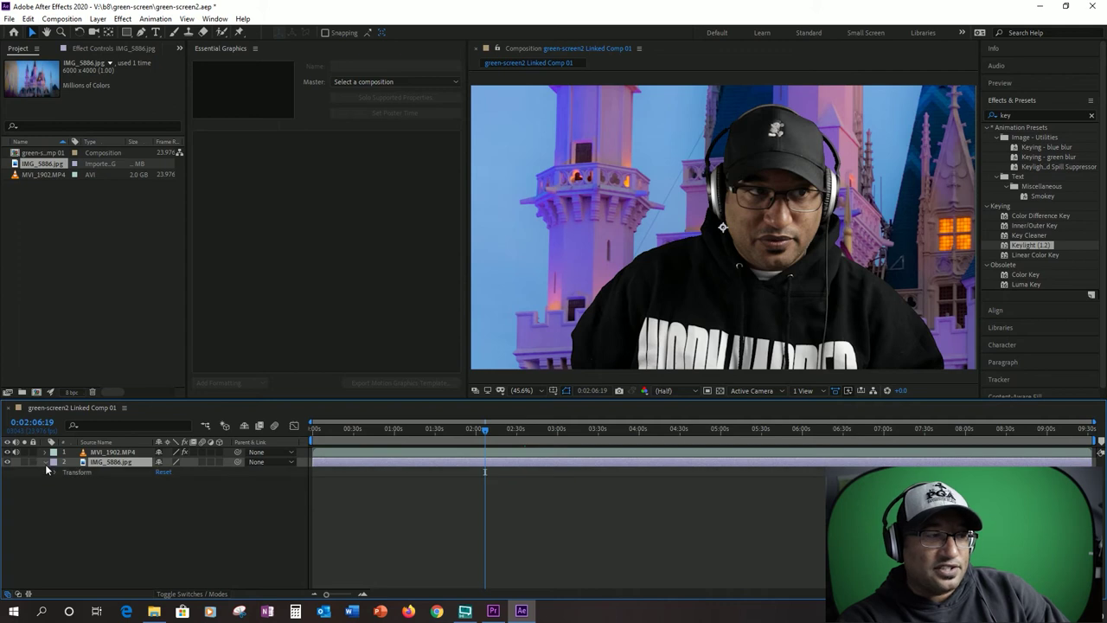
{"action": "left_click", "coordinate": [55, 472]}
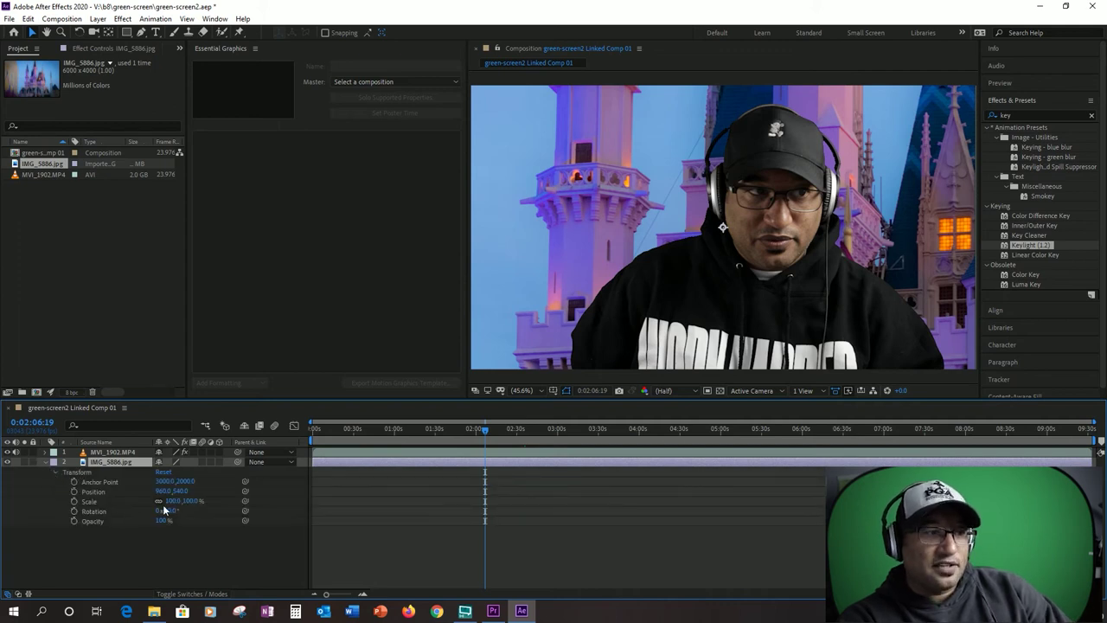
{"action": "left_click_drag", "start_coordinate": [177, 507], "coordinate": [138, 501]}
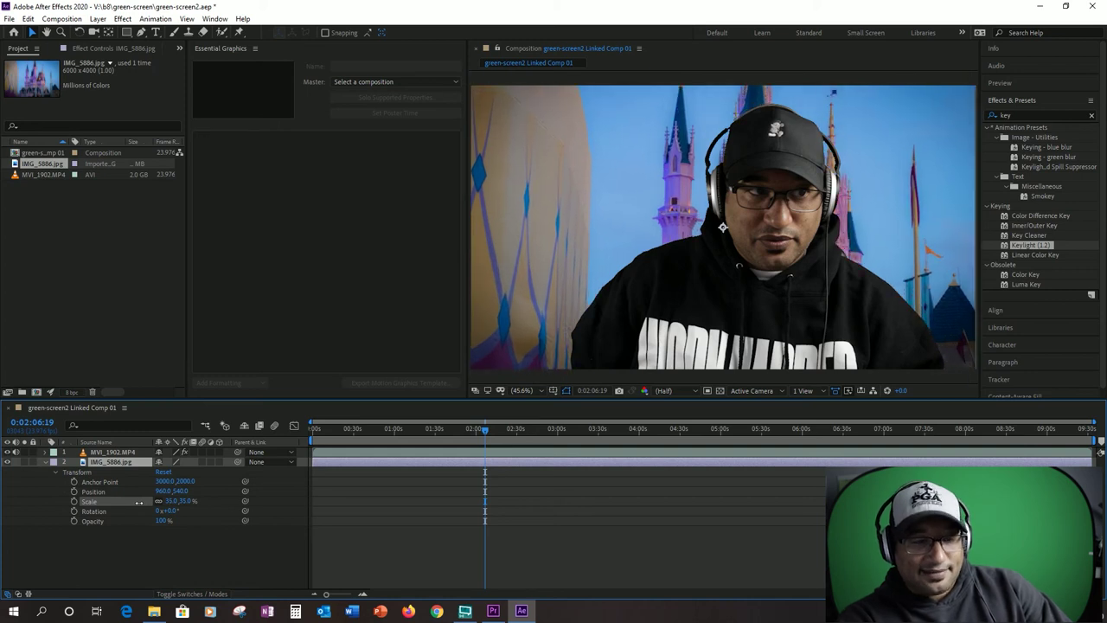
Step: Check the composite at later frames and play a short preview
{"action": "left_click", "coordinate": [445, 428]}
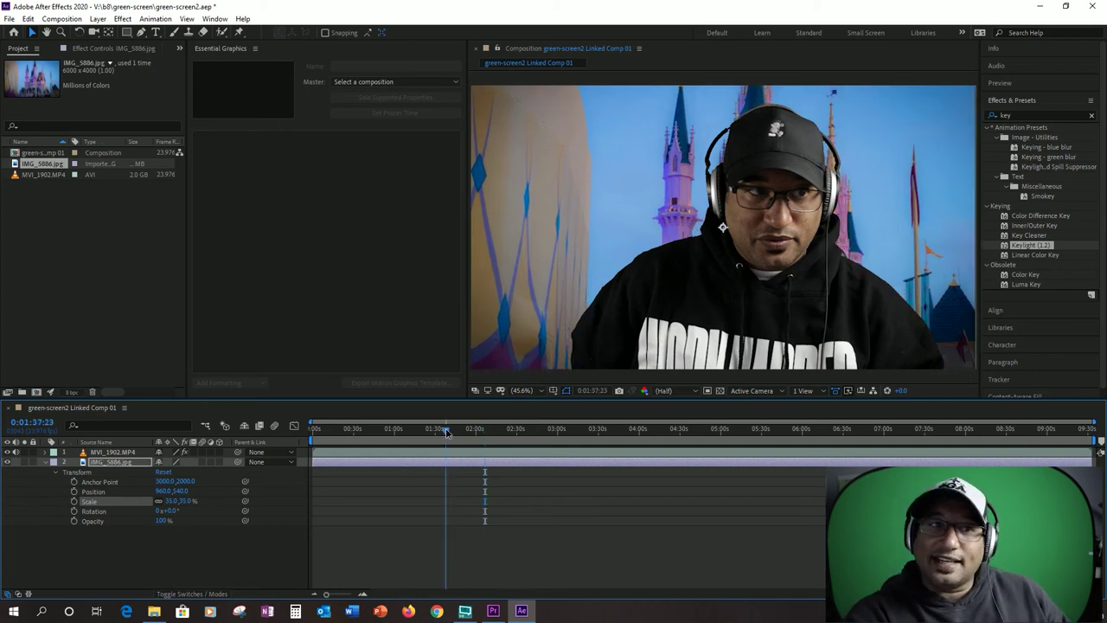
{"action": "left_click", "coordinate": [575, 429]}
{"action": "left_click", "coordinate": [677, 429]}
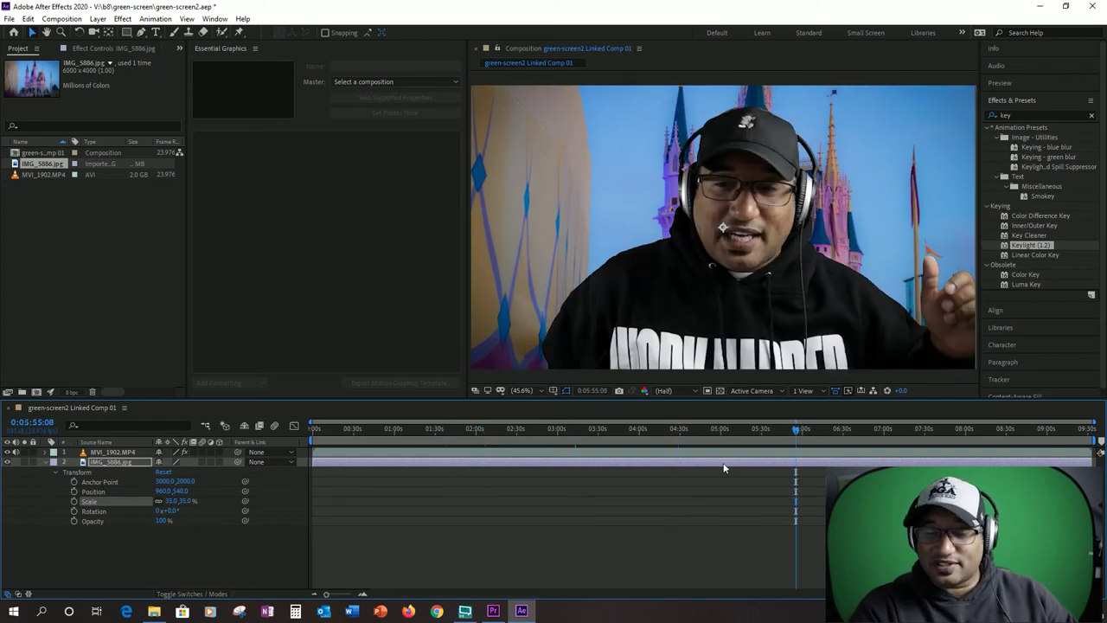
{"action": "key", "text": "space"}
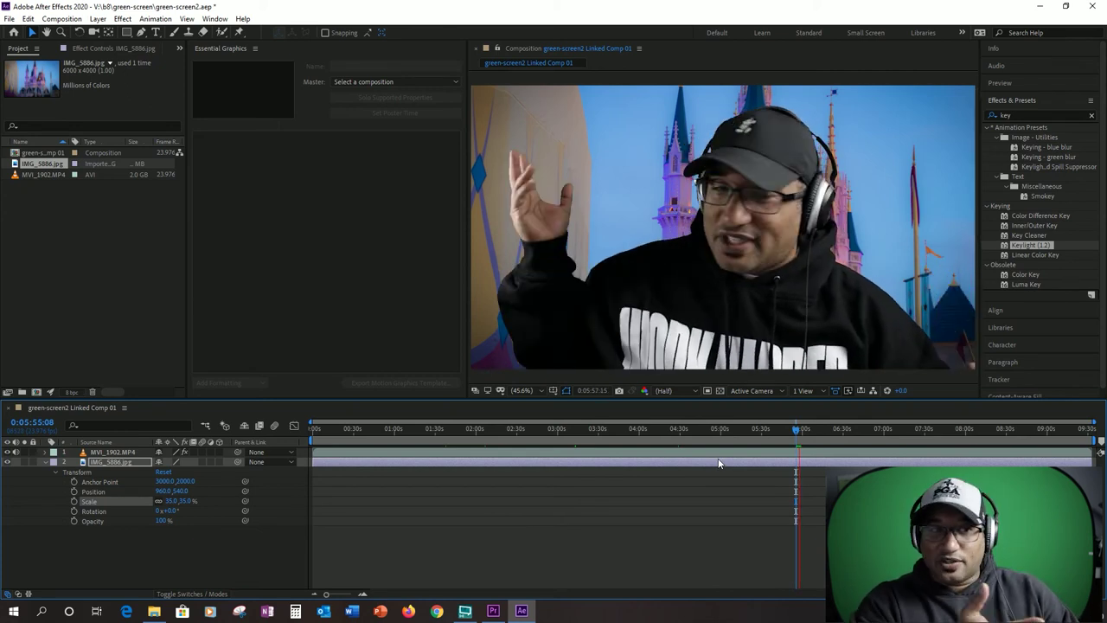
{"action": "key", "text": "space"}
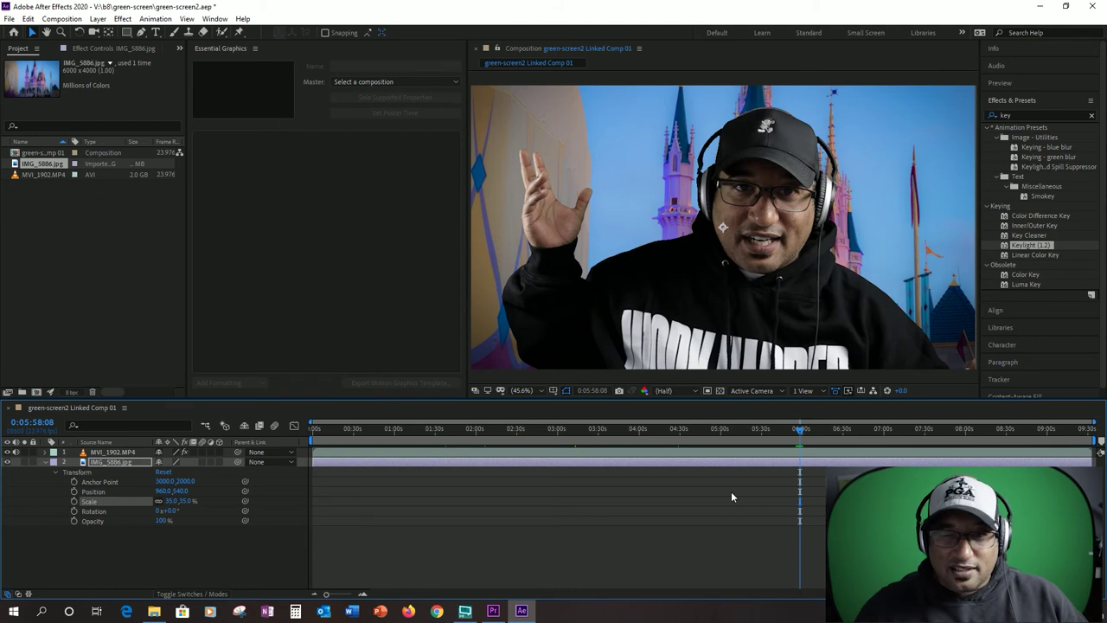
{"action": "left_click", "coordinate": [8, 18]}
Step: Save the After Effects project and review the linked comp in Premiere at about 4:34 and 7:26
{"action": "left_click", "coordinate": [34, 125]}
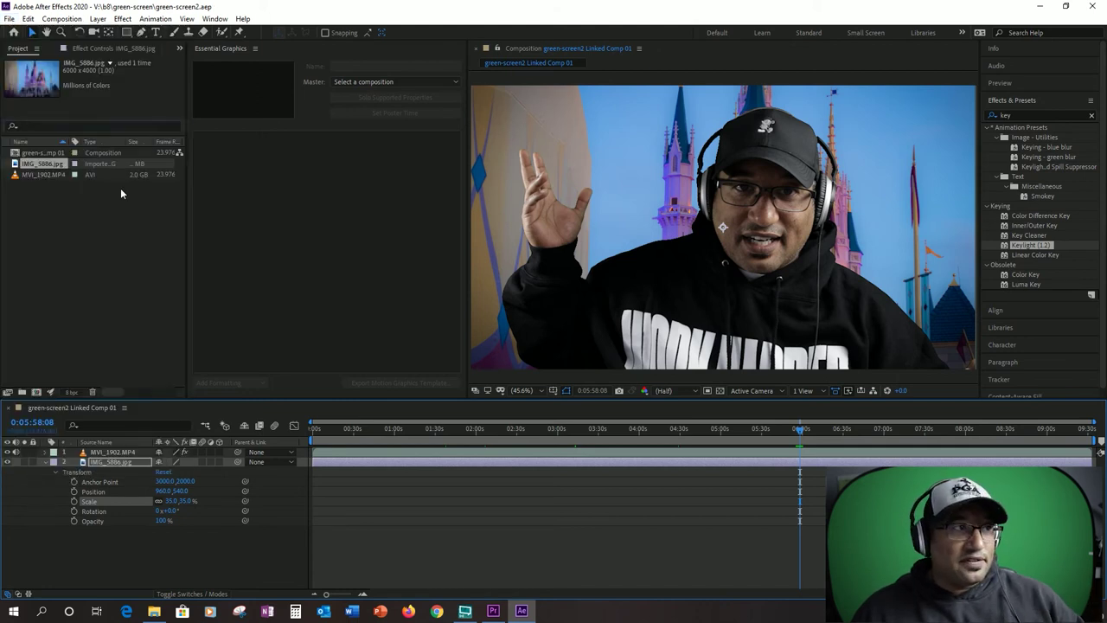
{"action": "left_click", "coordinate": [1037, 6]}
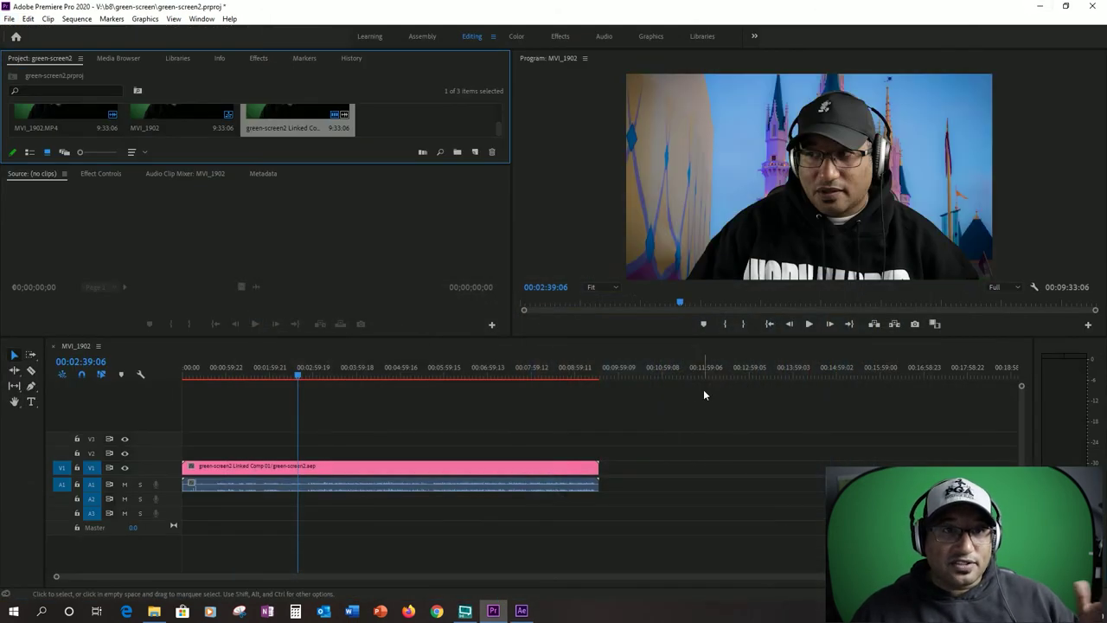
{"action": "left_click", "coordinate": [383, 369]}
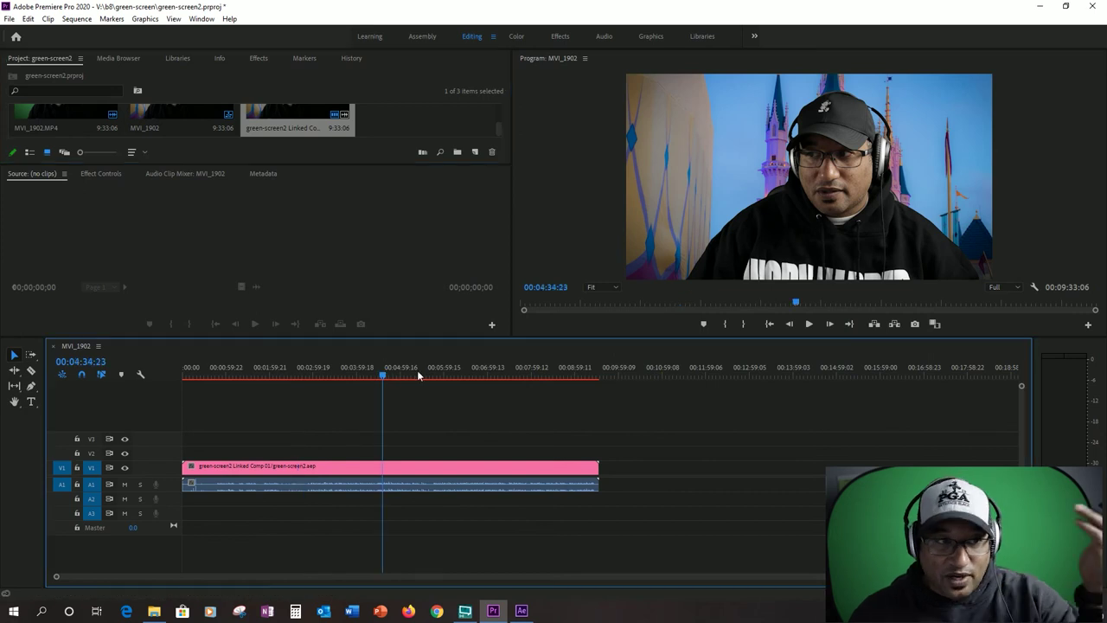
{"action": "left_click", "coordinate": [508, 370]}
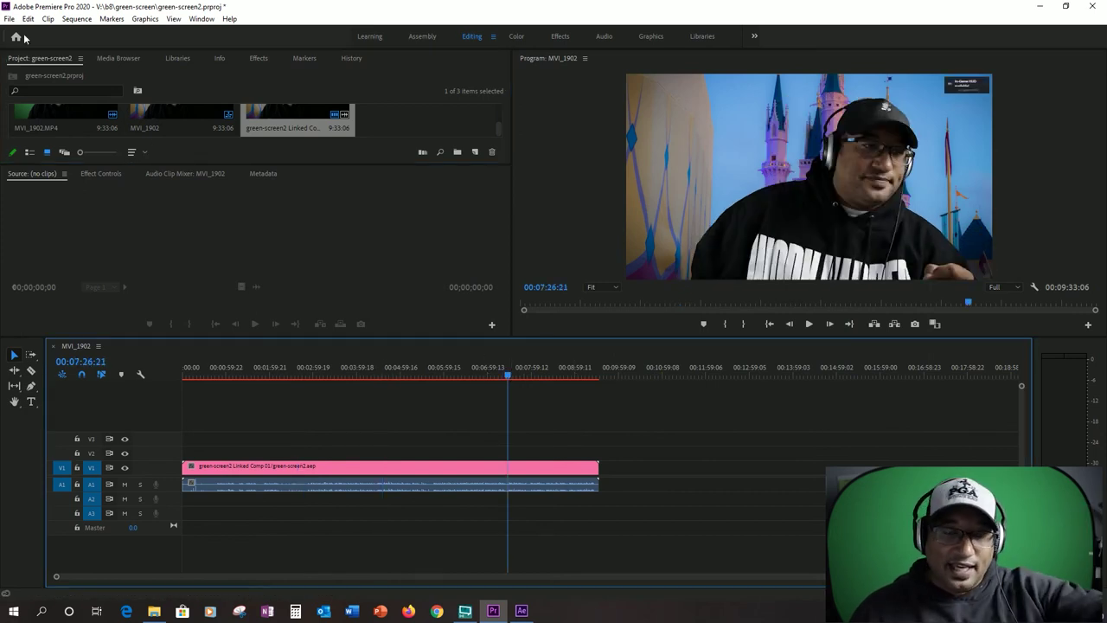